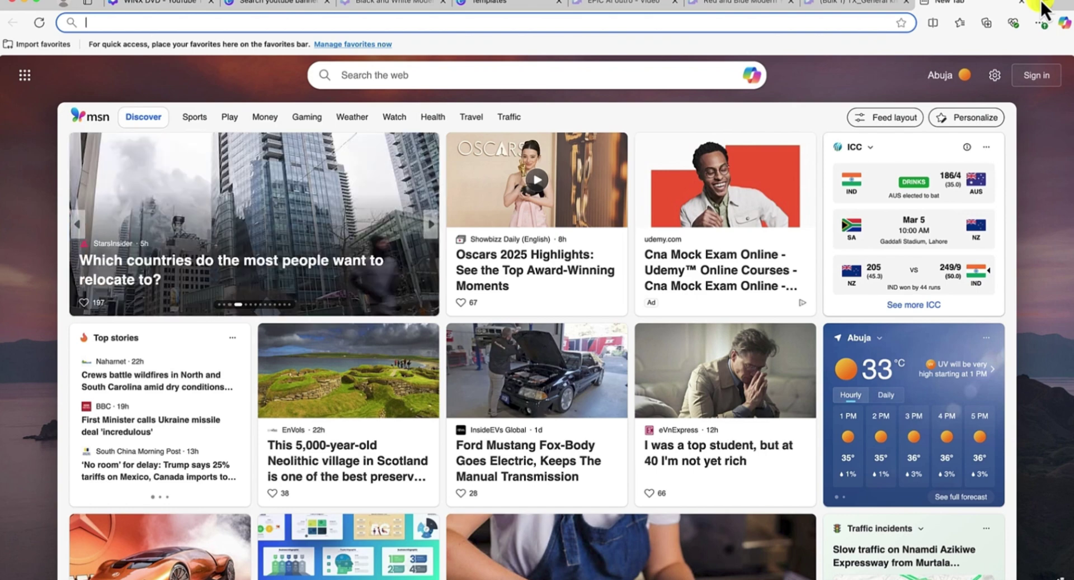
Step: Search Bing for 'tensor art' from the Edge address bar
{"action": "type", "text": "tensor "}
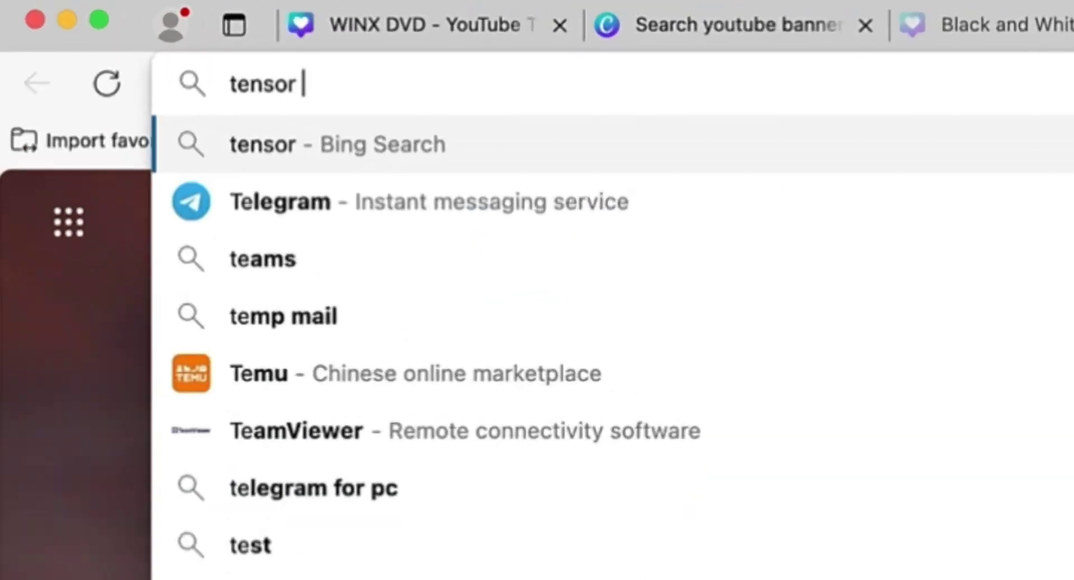
{"action": "type", "text": "art"}
{"action": "key", "text": "Return"}
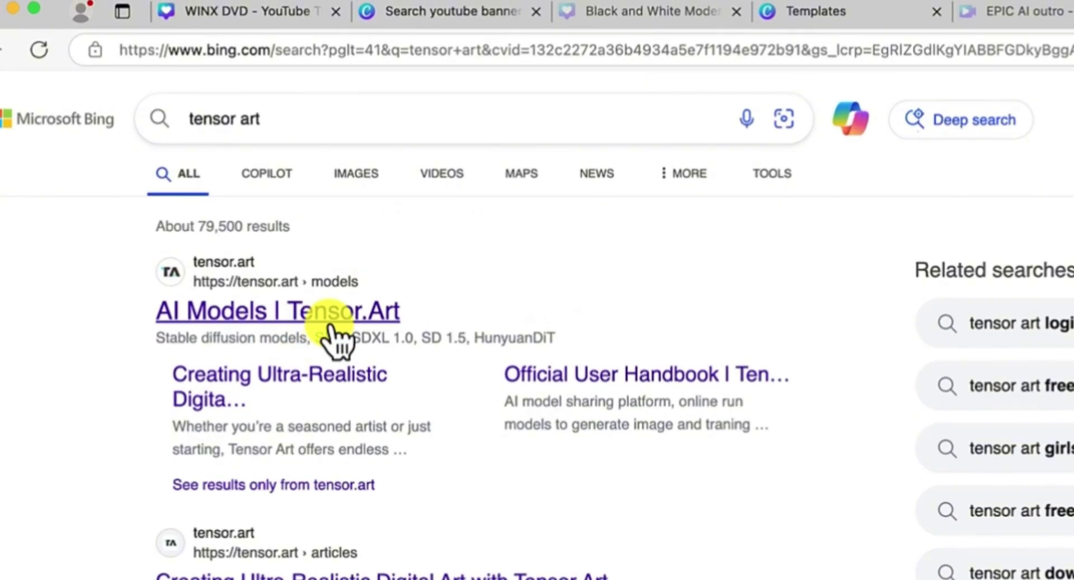
Step: Open the 'AI Models | Tensor.Art' result, browse the Models grid, then go to AI Tools
{"action": "left_click", "coordinate": [343, 313]}
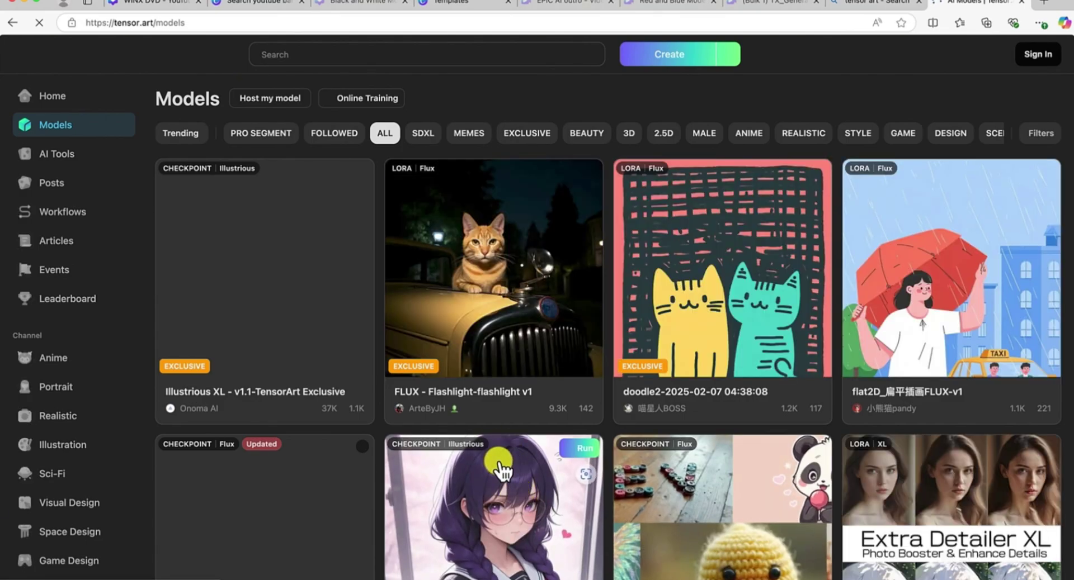
{"action": "scroll", "coordinate": [502, 469], "scroll_direction": "down", "scroll_amount": 5}
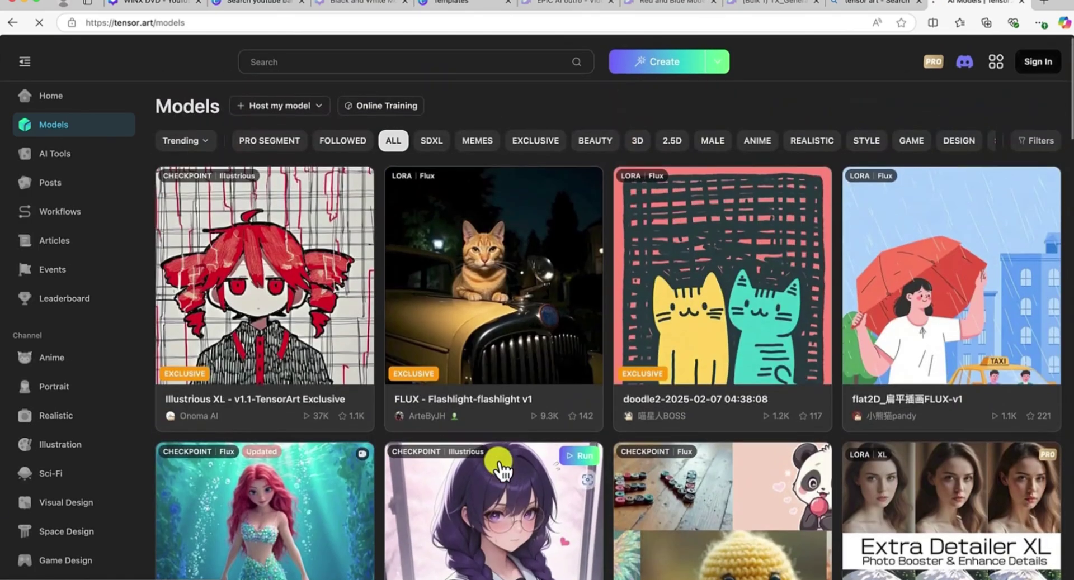
{"action": "scroll", "coordinate": [501, 469], "scroll_direction": "down", "scroll_amount": 2}
{"action": "scroll", "coordinate": [495, 459], "scroll_direction": "down", "scroll_amount": 7}
{"action": "scroll", "coordinate": [252, 241], "scroll_direction": "up", "scroll_amount": 5}
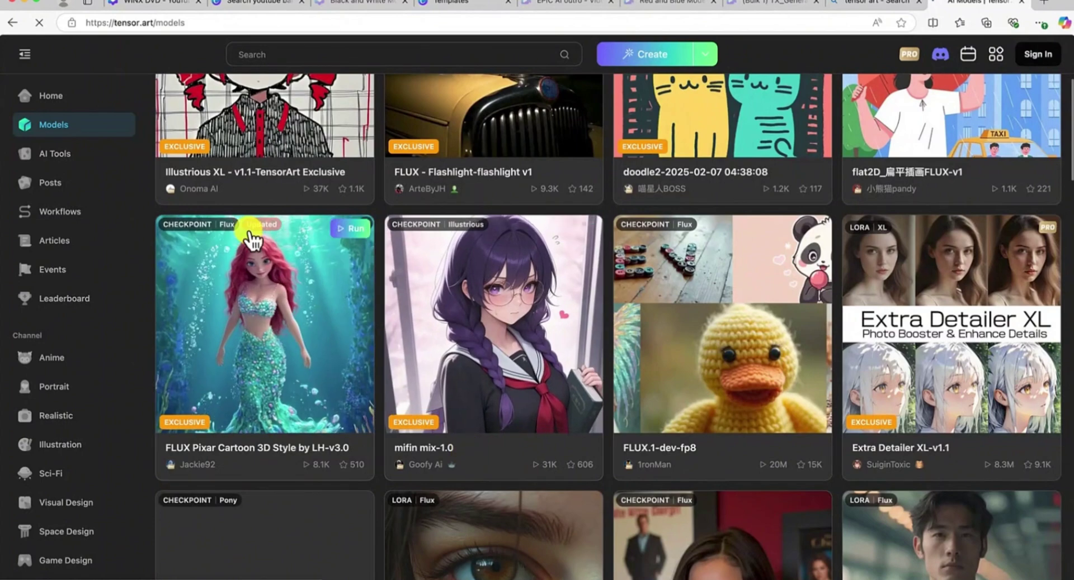
{"action": "left_click", "coordinate": [44, 157]}
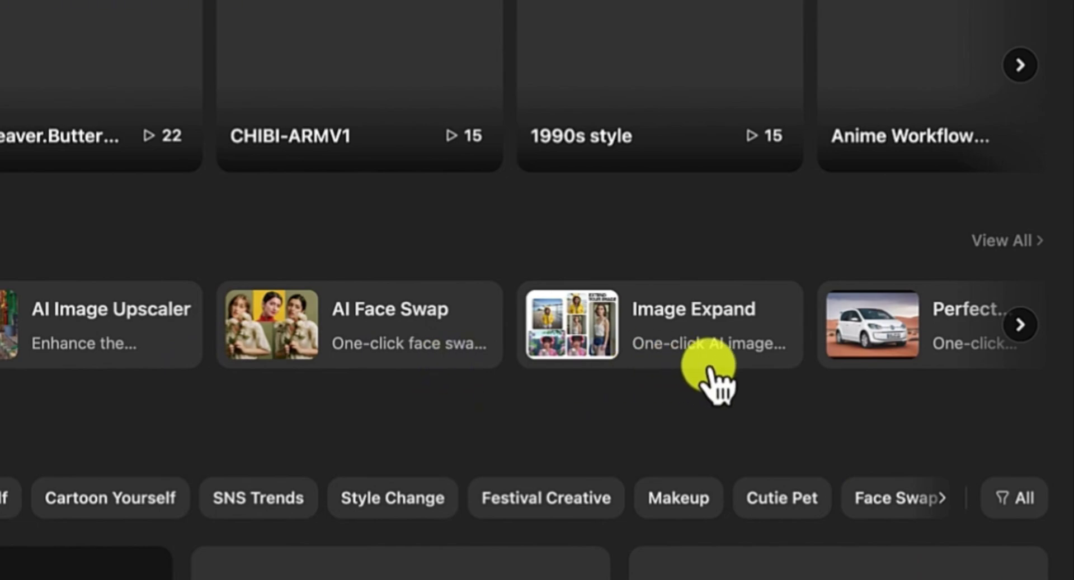
Step: Choose Creation from the Create dropdown to open the Text2Img workspace with SDXL 1.0 Base
{"action": "left_click", "coordinate": [531, 439]}
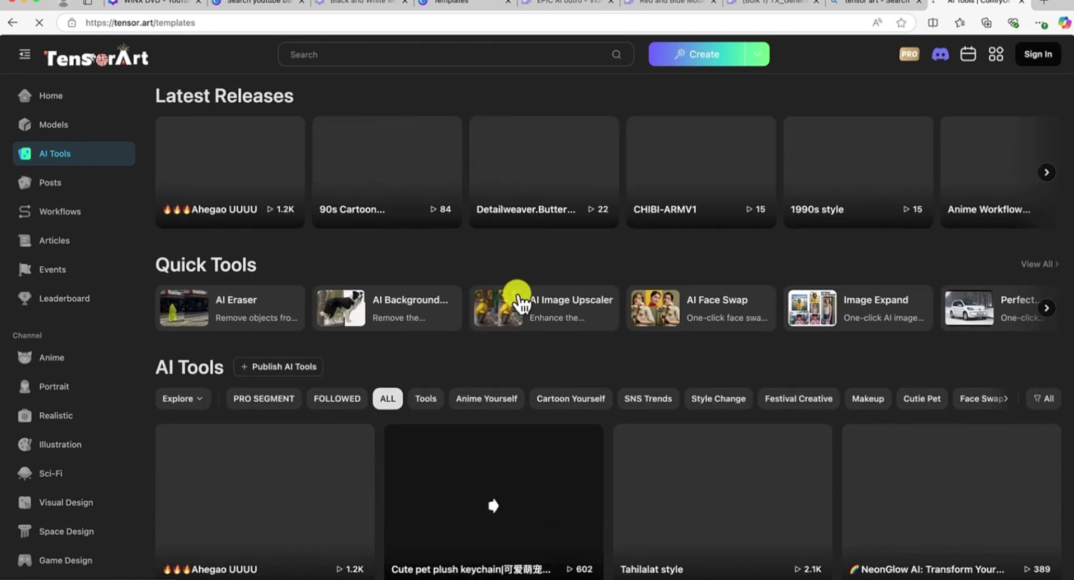
{"action": "left_click", "coordinate": [757, 54]}
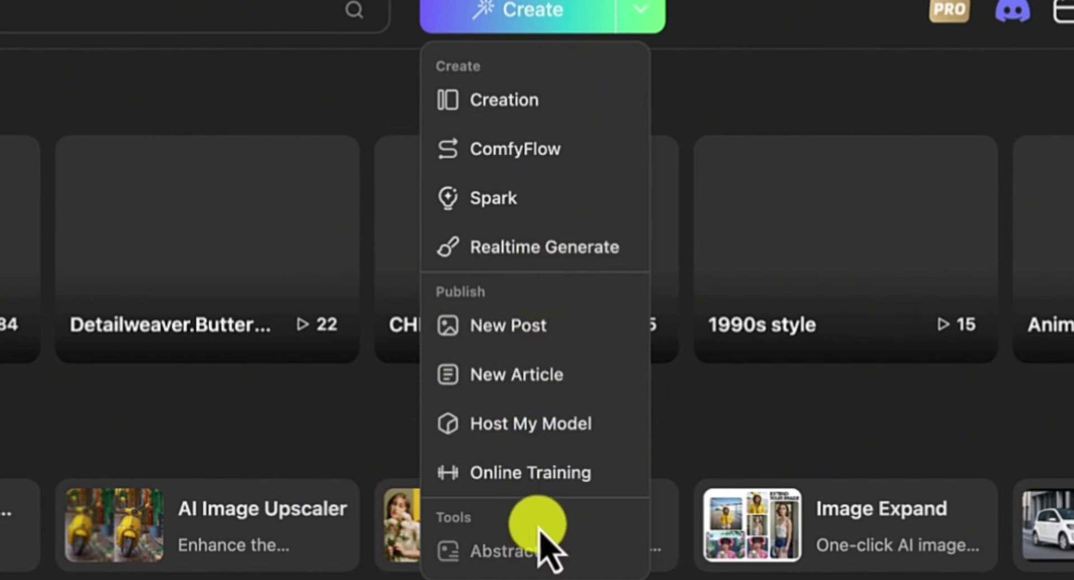
{"action": "left_click", "coordinate": [573, 101]}
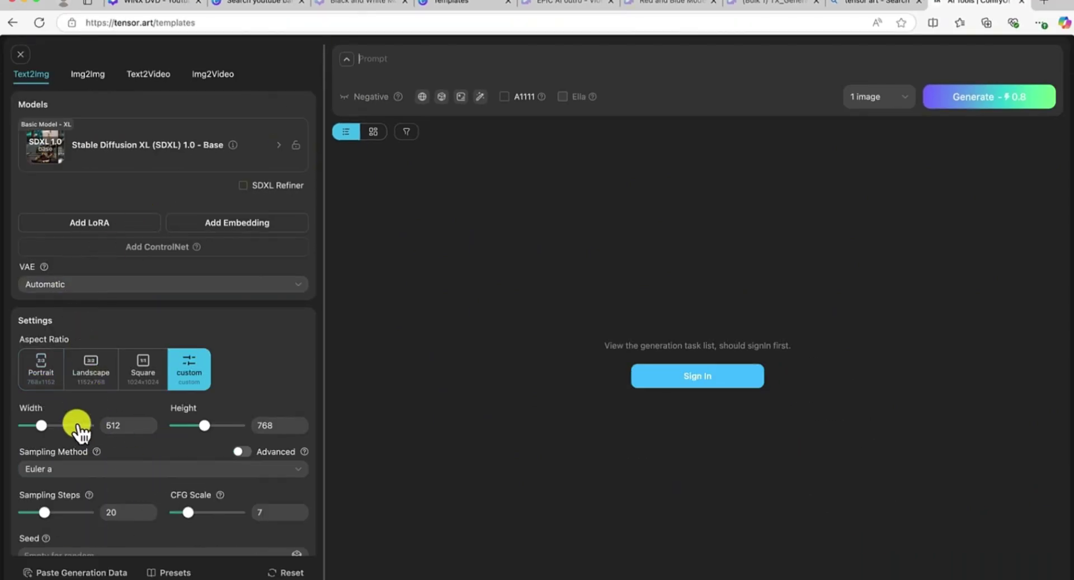
{"action": "left_click", "coordinate": [161, 162]}
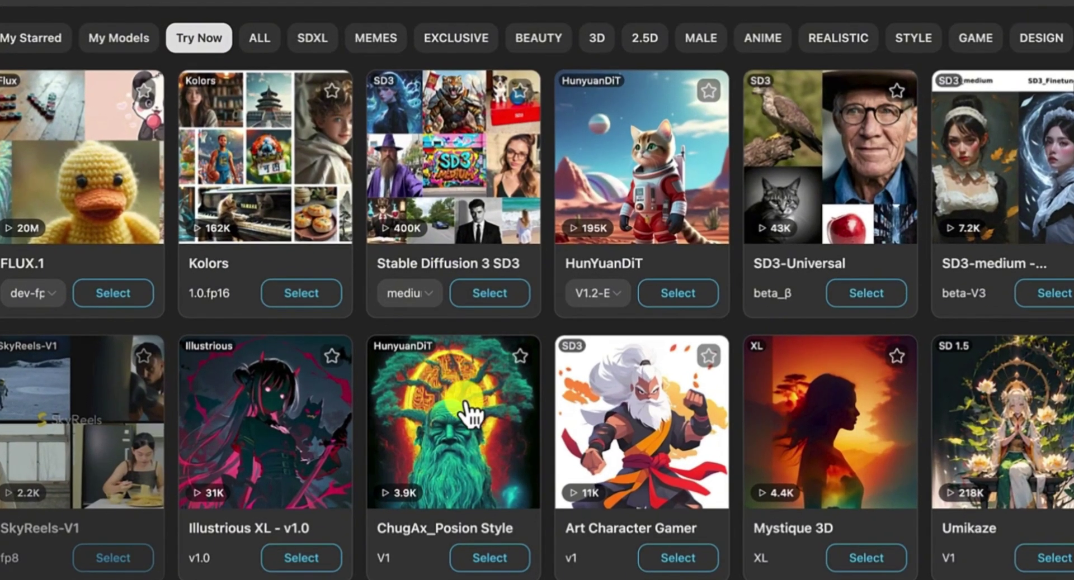
{"action": "scroll", "coordinate": [472, 408], "scroll_direction": "down", "scroll_amount": 3}
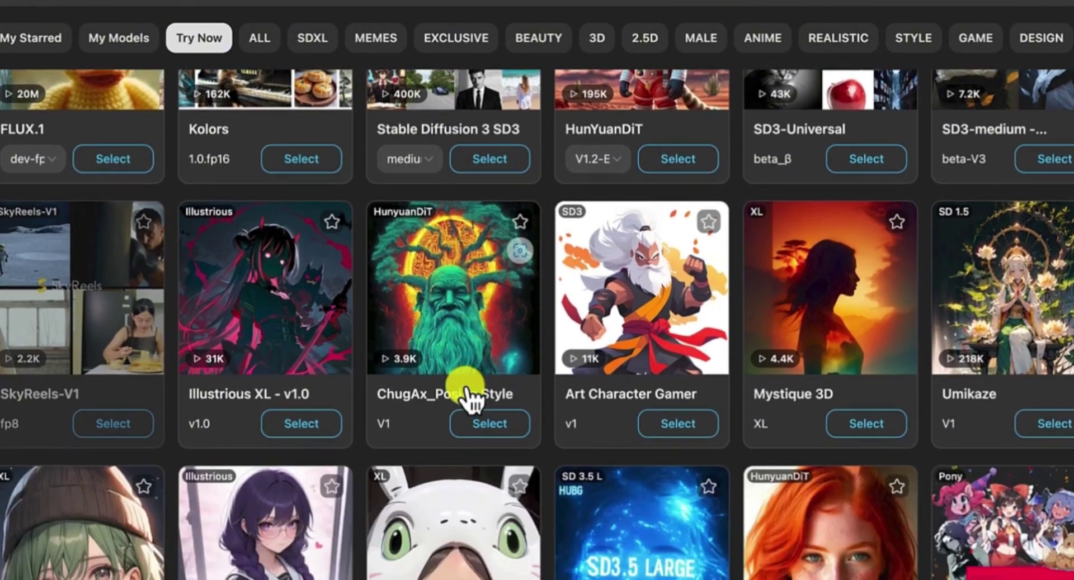
{"action": "scroll", "coordinate": [469, 398], "scroll_direction": "down", "scroll_amount": 3}
{"action": "scroll", "coordinate": [469, 398], "scroll_direction": "down", "scroll_amount": 5}
{"action": "scroll", "coordinate": [468, 398], "scroll_direction": "down", "scroll_amount": 2}
{"action": "scroll", "coordinate": [469, 398], "scroll_direction": "up", "scroll_amount": 9}
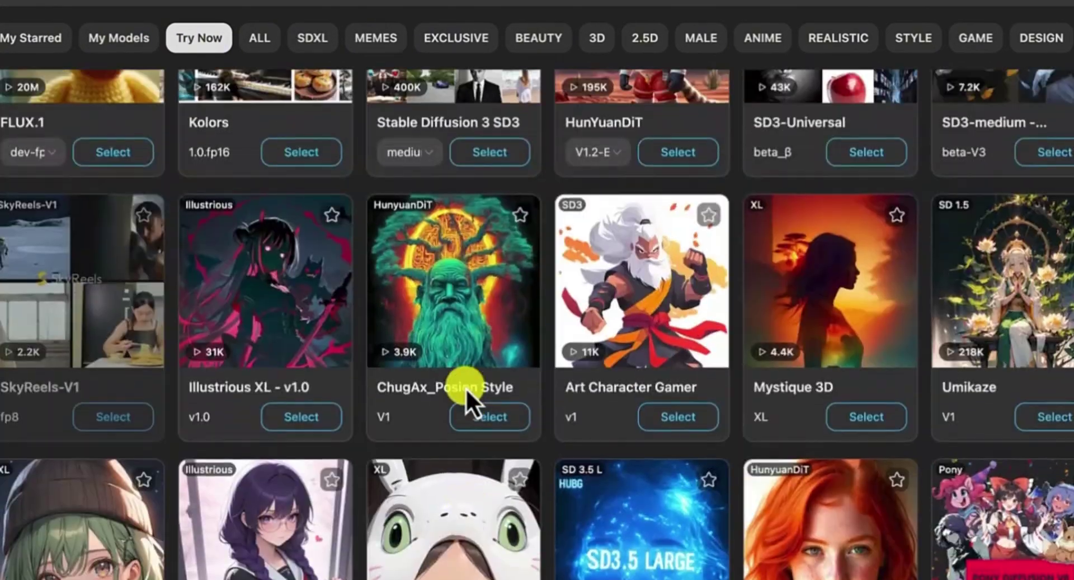
{"action": "scroll", "coordinate": [468, 398], "scroll_direction": "up", "scroll_amount": 4}
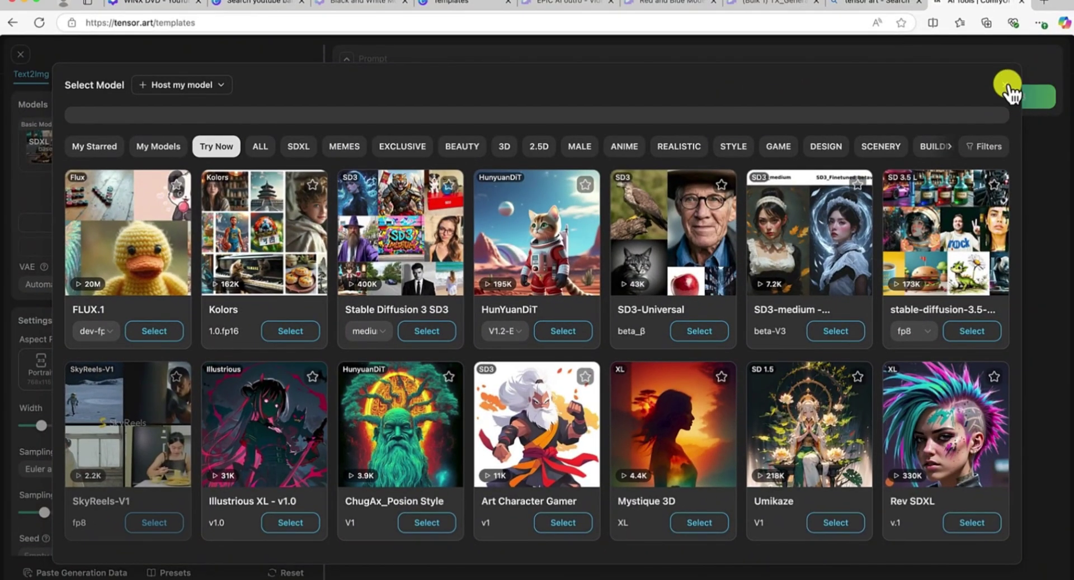
{"action": "left_click", "coordinate": [1007, 87]}
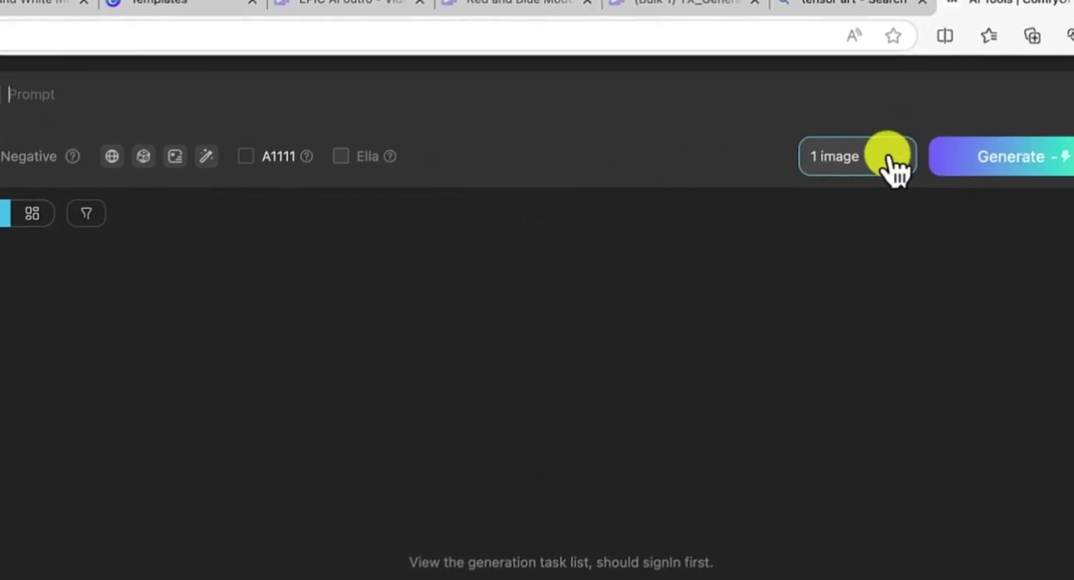
{"action": "left_click", "coordinate": [789, 154]}
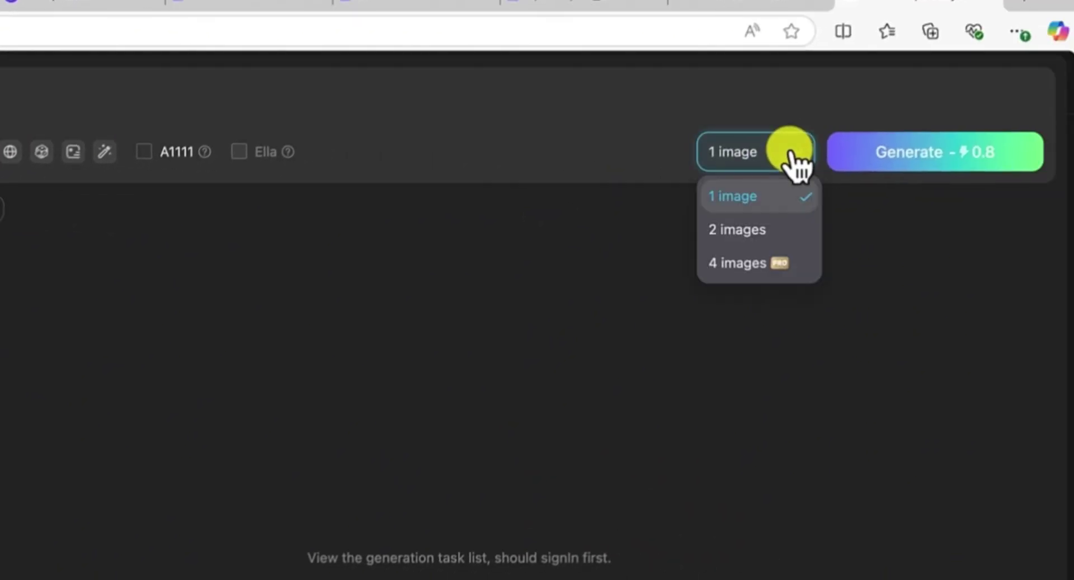
{"action": "left_click", "coordinate": [542, 114]}
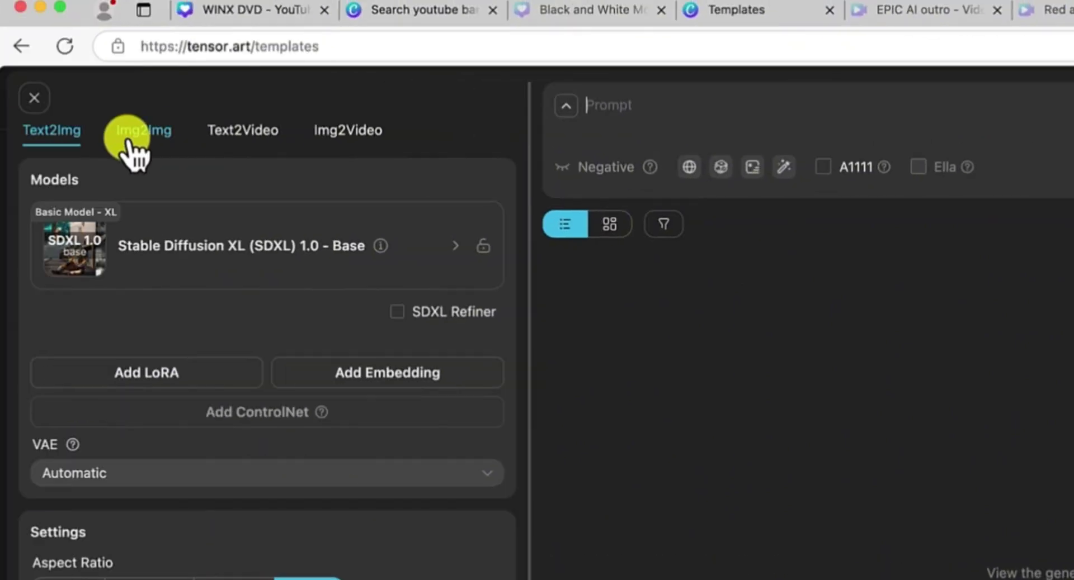
{"action": "left_click", "coordinate": [134, 140]}
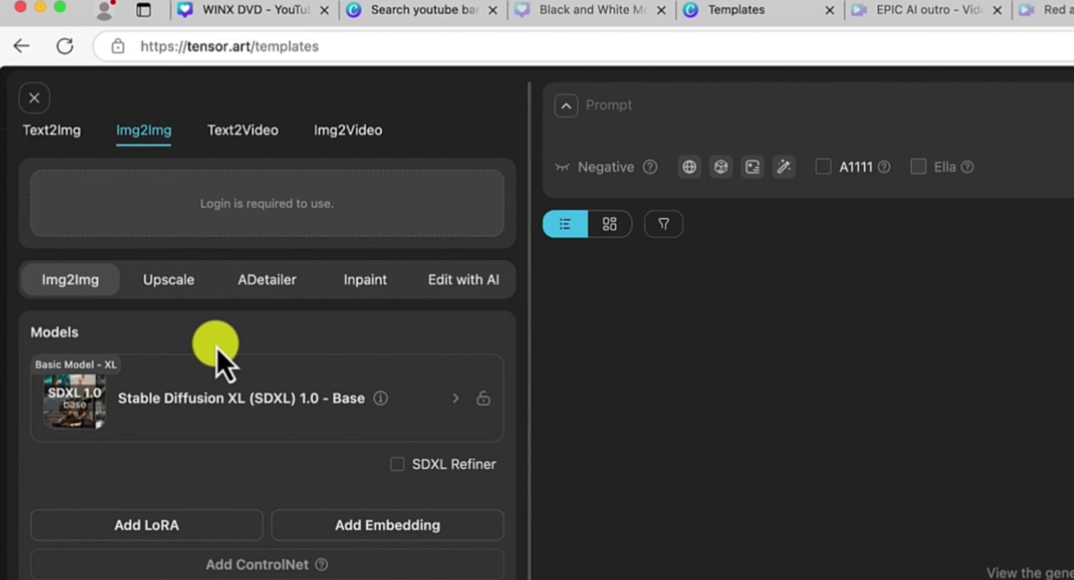
{"action": "left_click", "coordinate": [254, 137]}
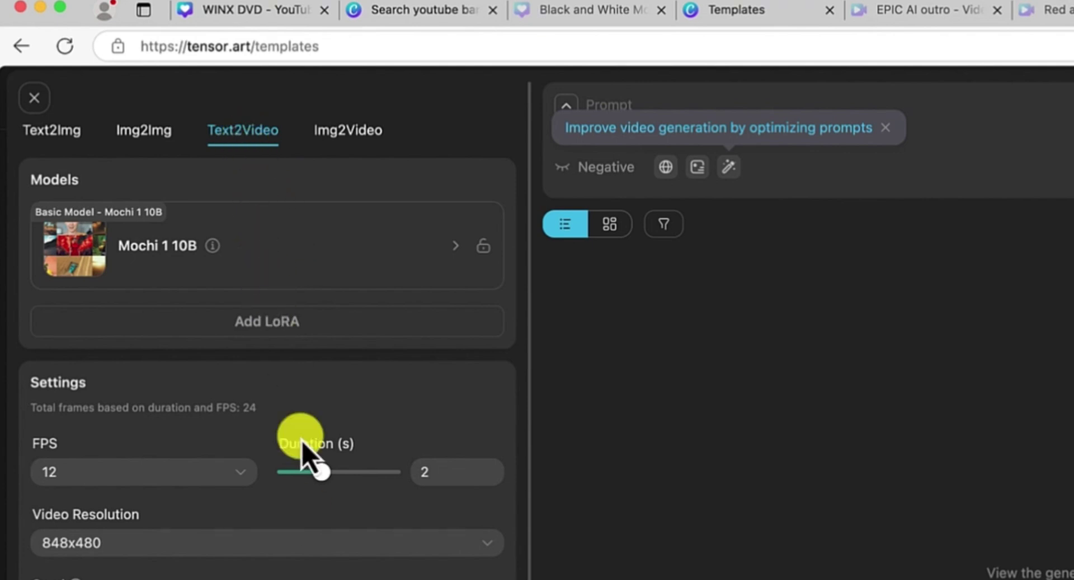
{"action": "left_click", "coordinate": [216, 258]}
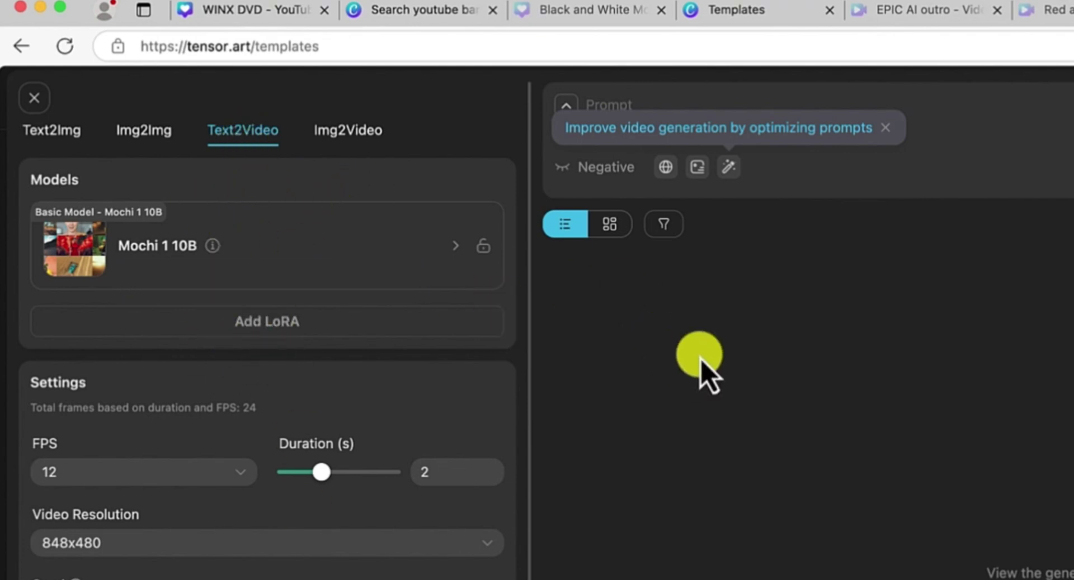
{"action": "left_click", "coordinate": [981, 105]}
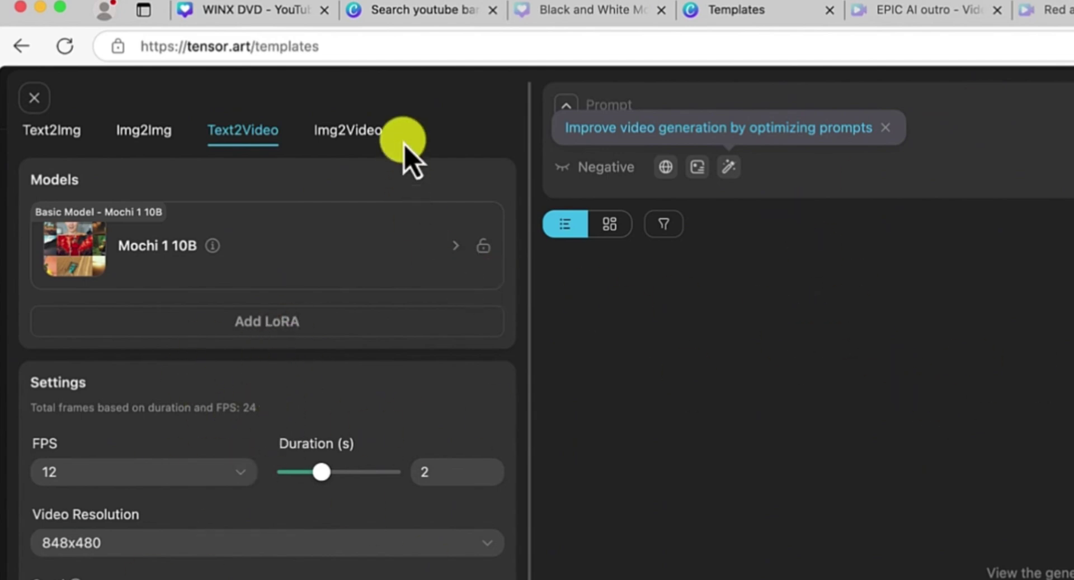
Step: Switch to the Img2Video tab and sign in using Continue with Google
{"action": "left_click", "coordinate": [363, 134]}
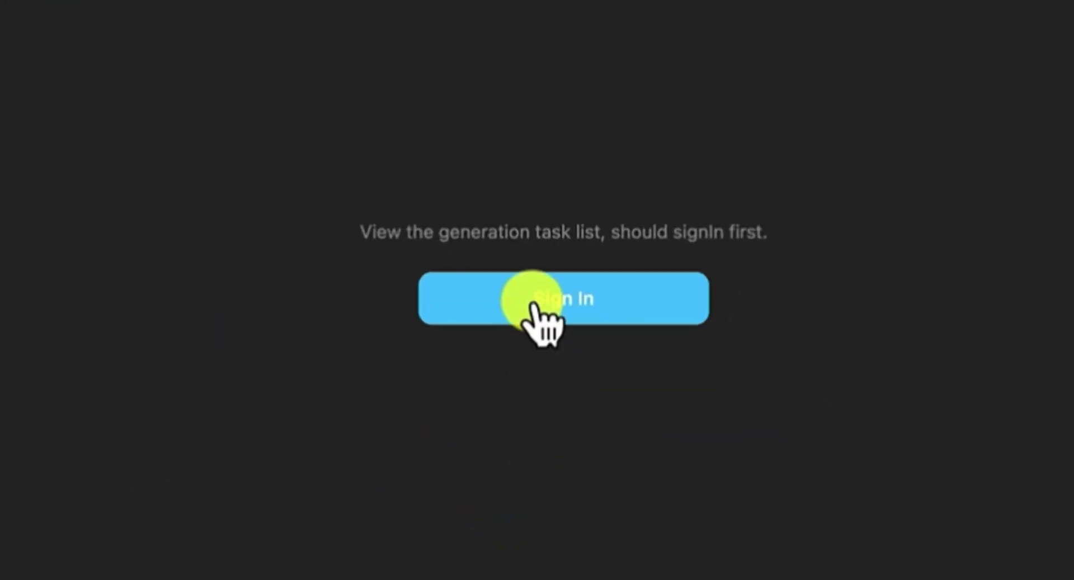
{"action": "left_click", "coordinate": [531, 304]}
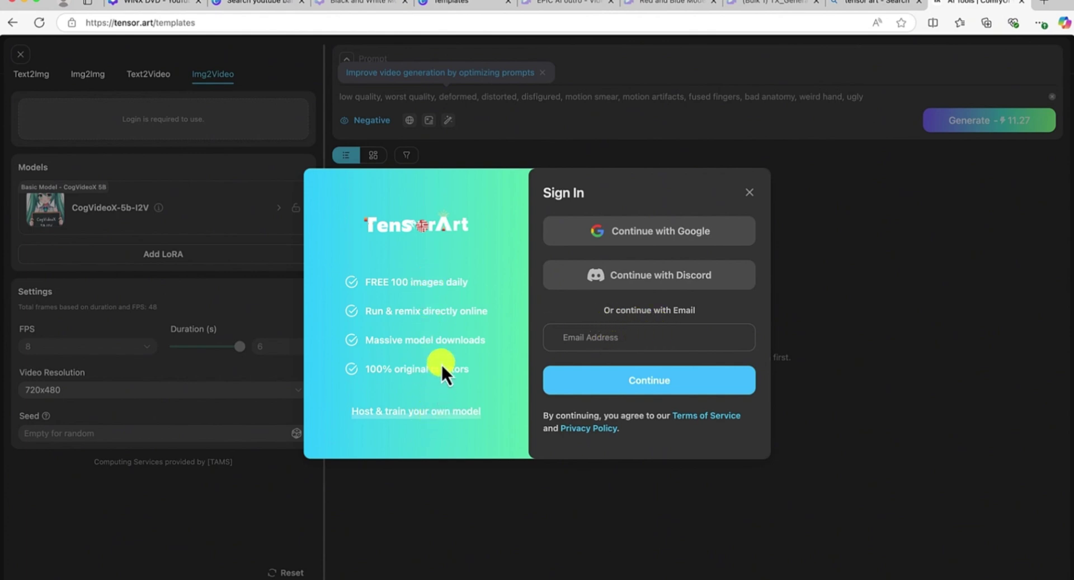
{"action": "left_click", "coordinate": [637, 237]}
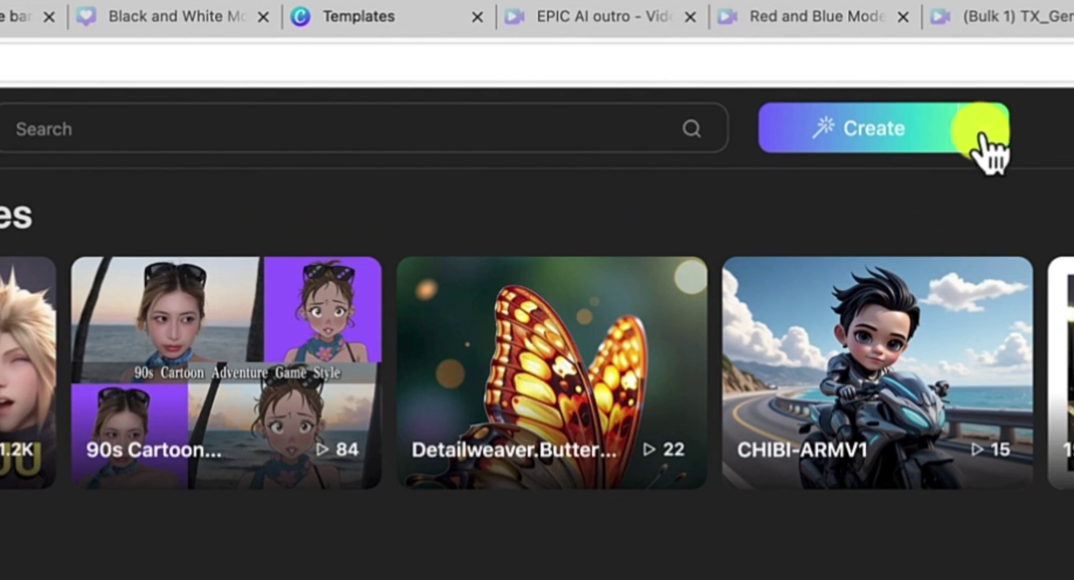
Step: Open the creation workspace from Create and switch to the Img2Video generator
{"action": "left_click", "coordinate": [984, 140]}
{"action": "left_click", "coordinate": [889, 223]}
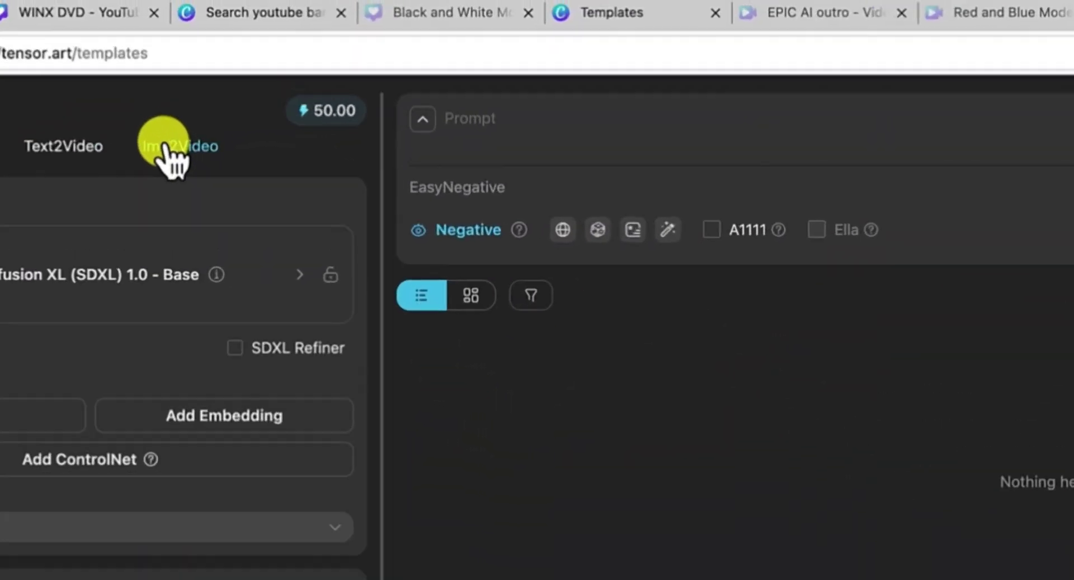
{"action": "left_click", "coordinate": [165, 168]}
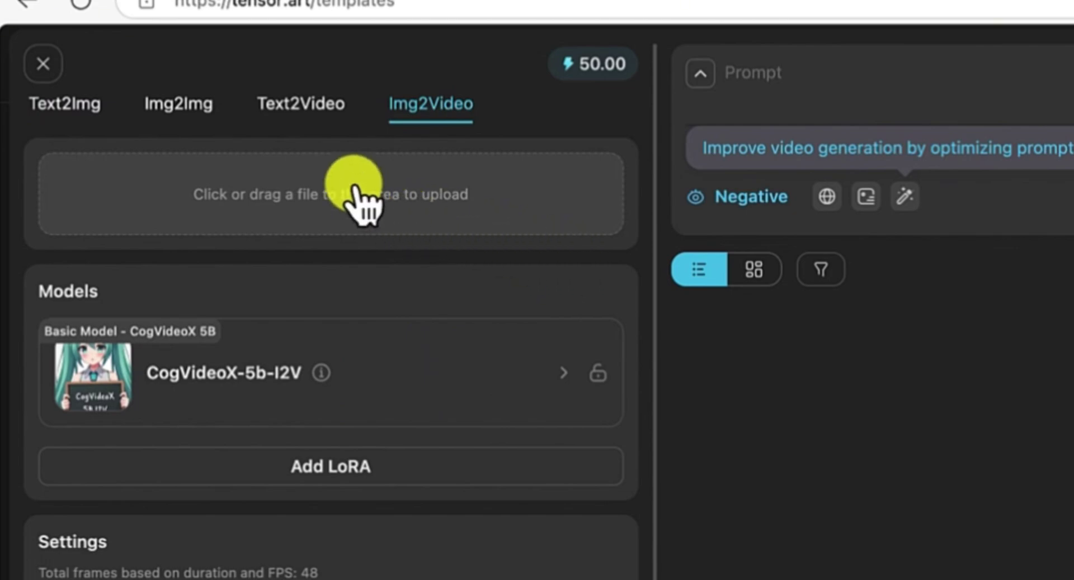
Step: Upload the first soccer JPEG from YouTube Videos > Image to Video Tensor Art
{"action": "left_click", "coordinate": [340, 179]}
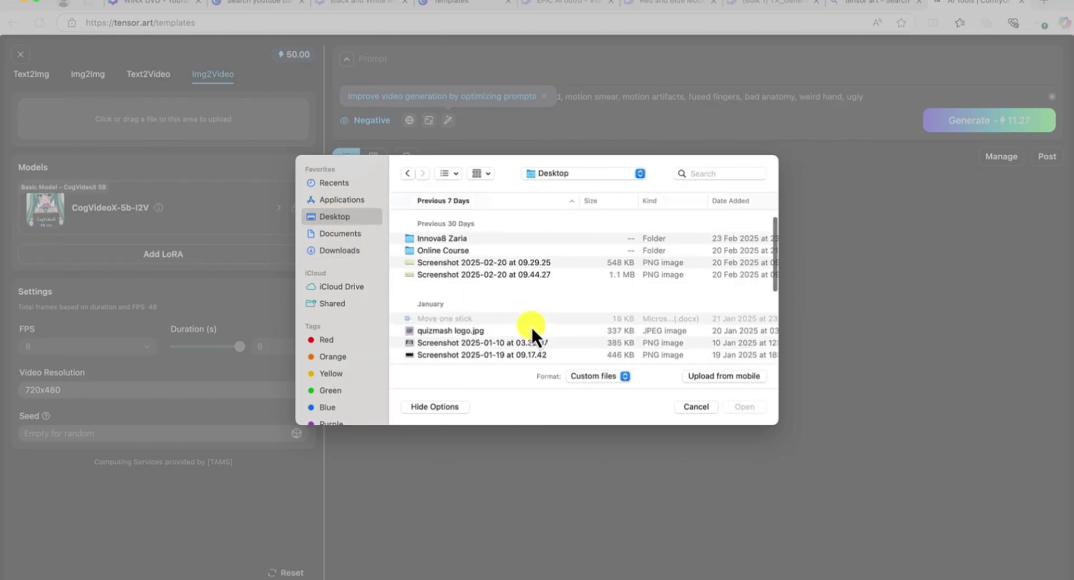
{"action": "scroll", "coordinate": [505, 350], "scroll_direction": "down", "scroll_amount": 5}
{"action": "double_click", "coordinate": [461, 352]}
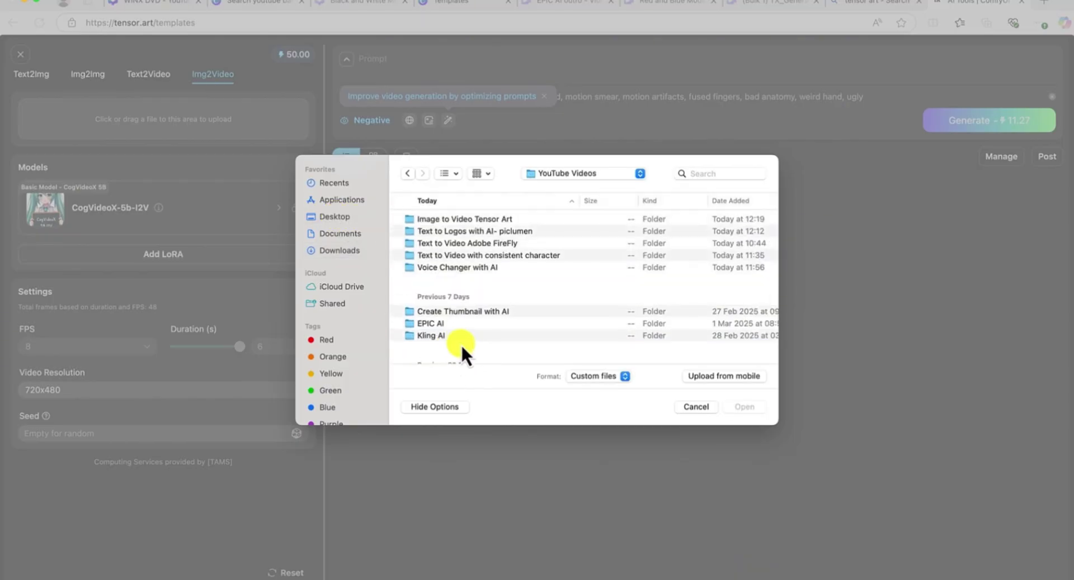
{"action": "double_click", "coordinate": [485, 223]}
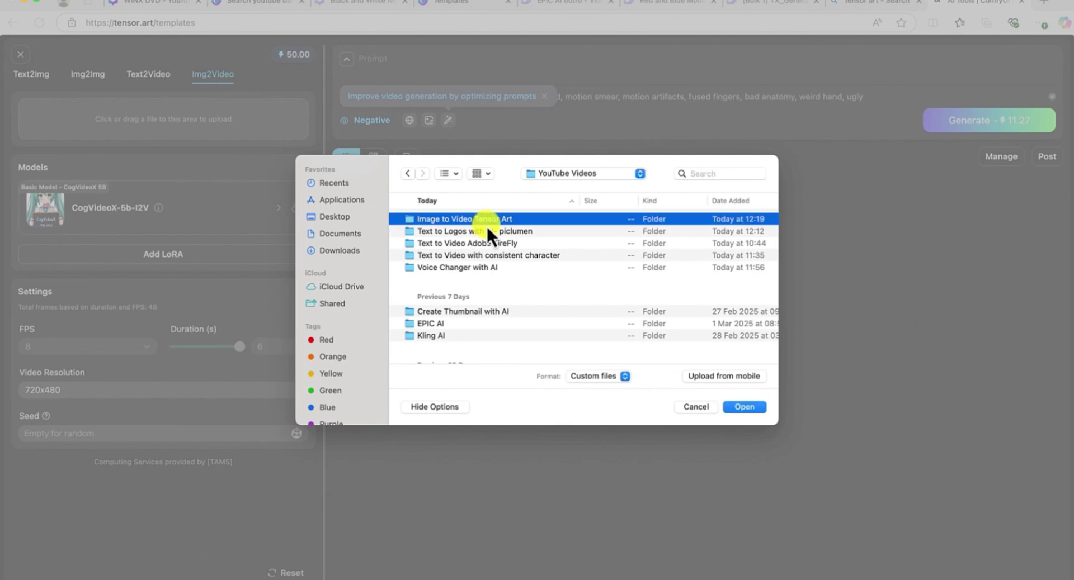
{"action": "left_click", "coordinate": [462, 220]}
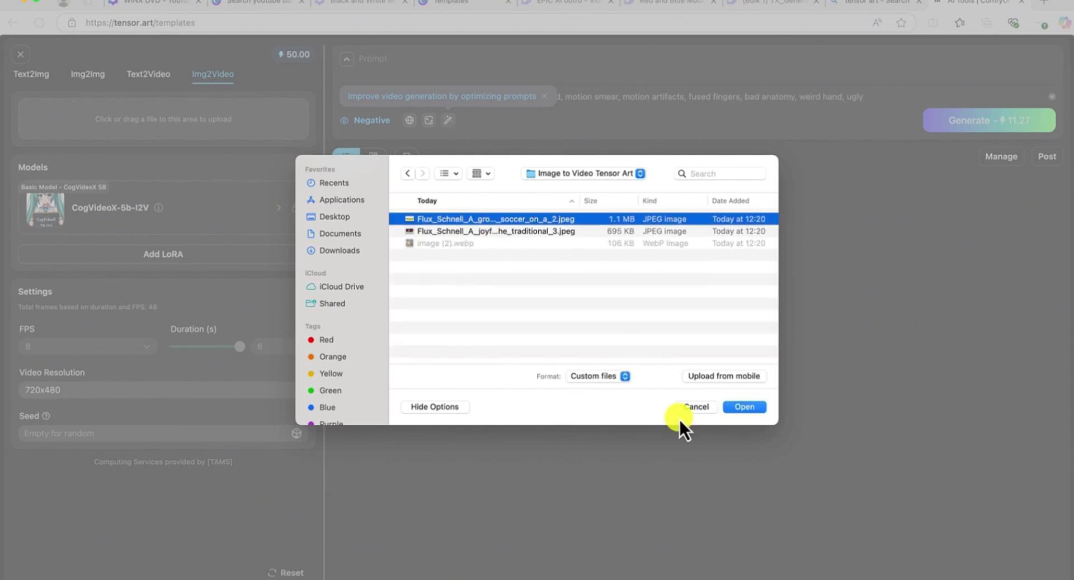
{"action": "left_click", "coordinate": [749, 408]}
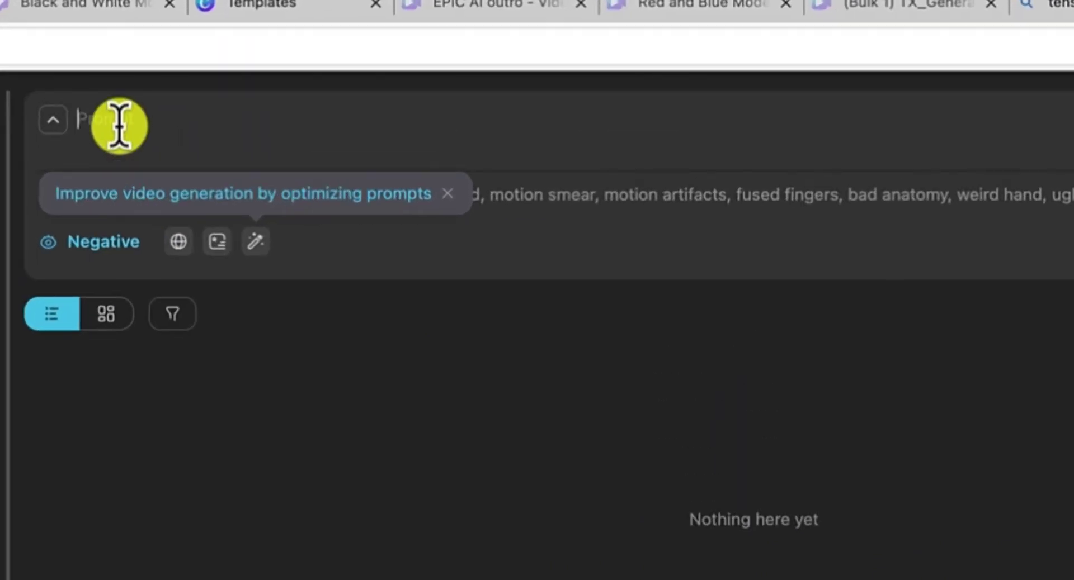
Step: Enter a prompt about kids enjoying football and enhance it with the magic-wand optimizer
{"action": "type", "text": "let the kids play the football and let there be maximum enjoyment on all of them"}
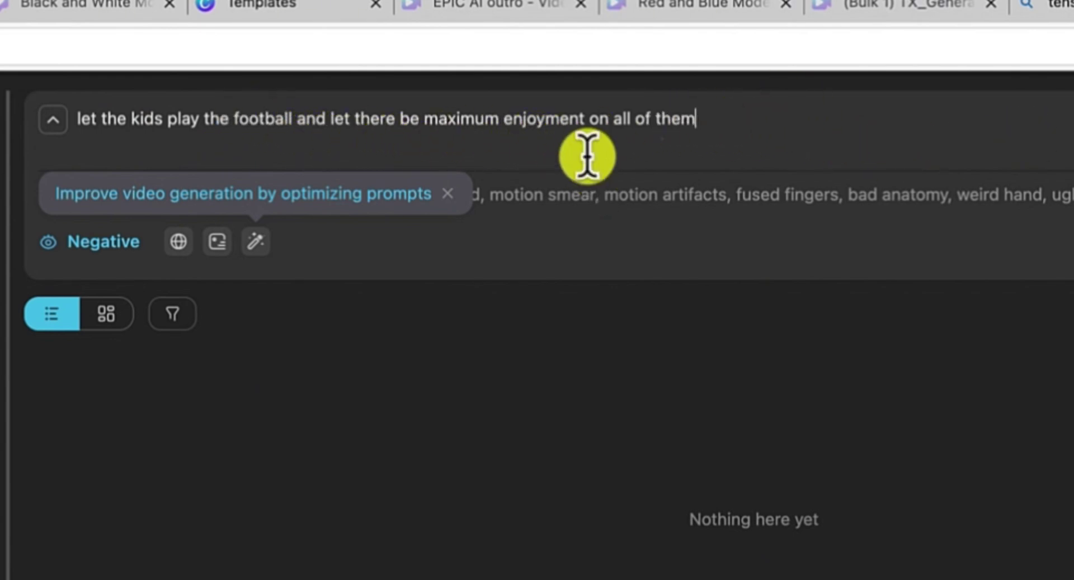
{"action": "left_click", "coordinate": [253, 245]}
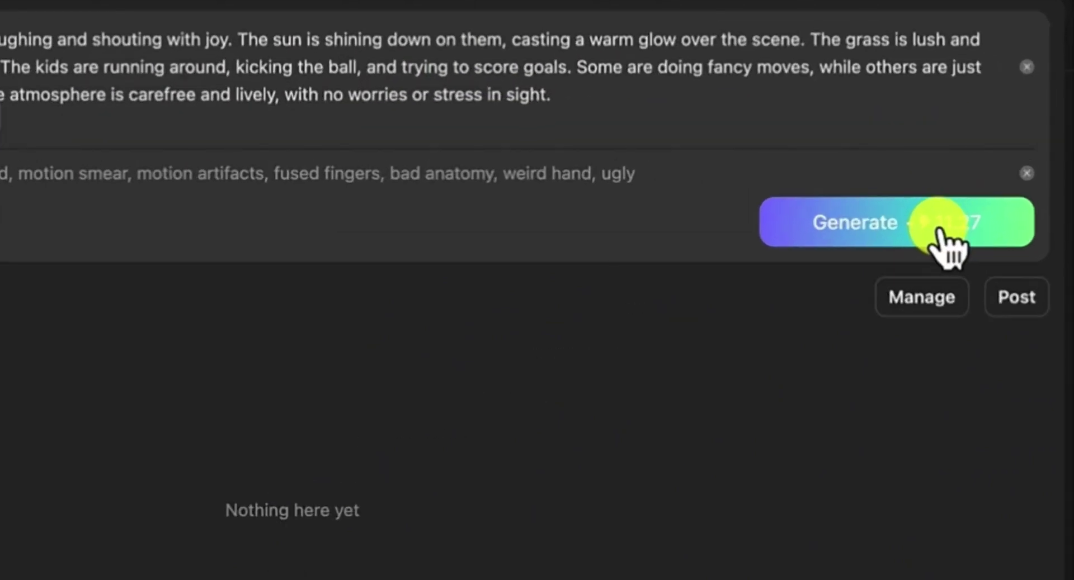
Step: Generate the children's football video and open the finished result to watch it
{"action": "left_click", "coordinate": [940, 232]}
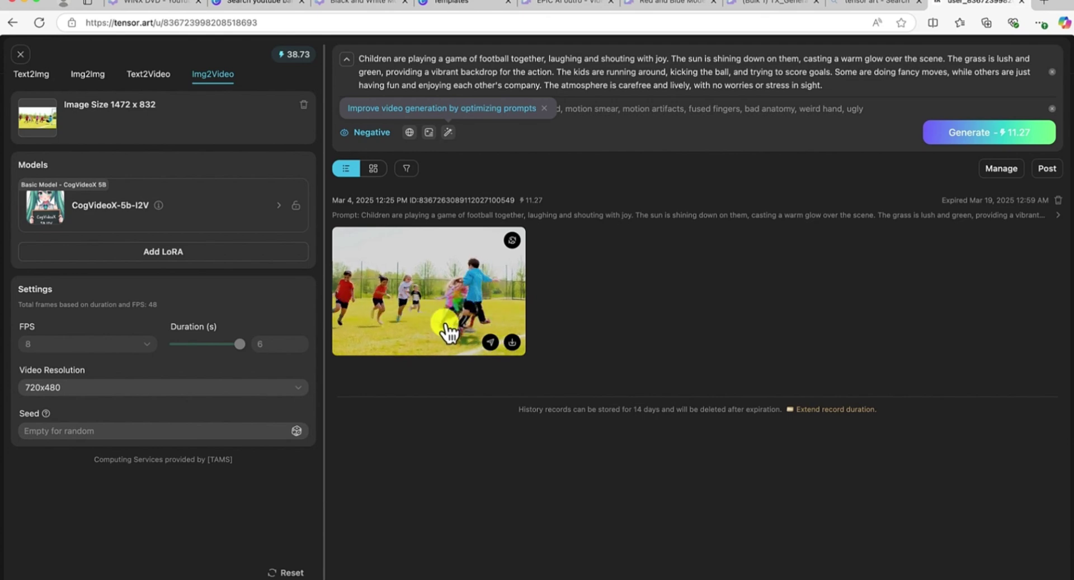
{"action": "left_click", "coordinate": [424, 296]}
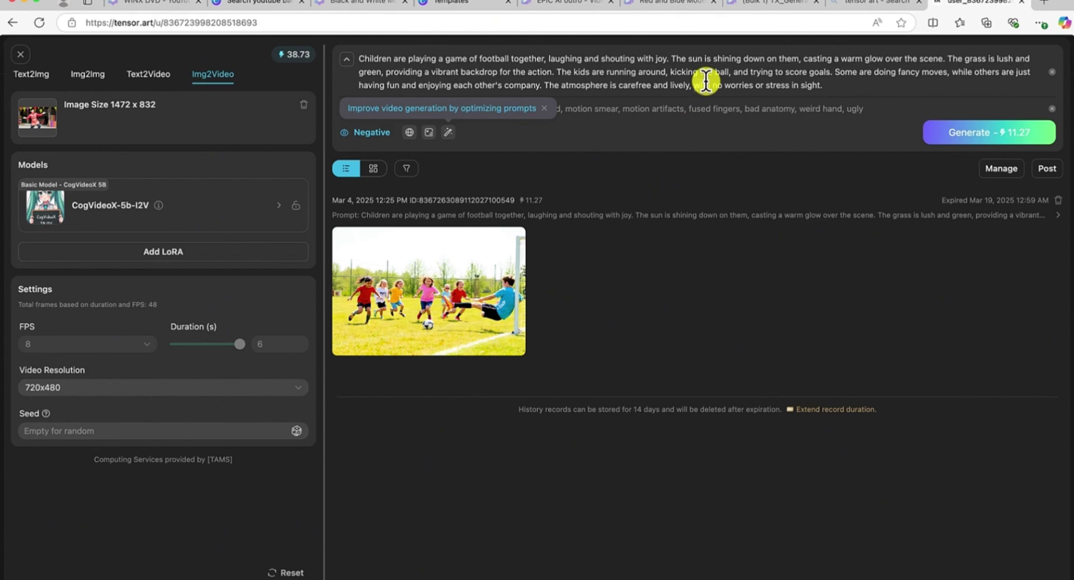
Step: Replace the prompt with 'Let the guy in the picture dance a malay dance' and enhance it
{"action": "triple_click", "coordinate": [706, 81]}
{"action": "type", "text": "Let the guy in the picture dance a malay dance"}
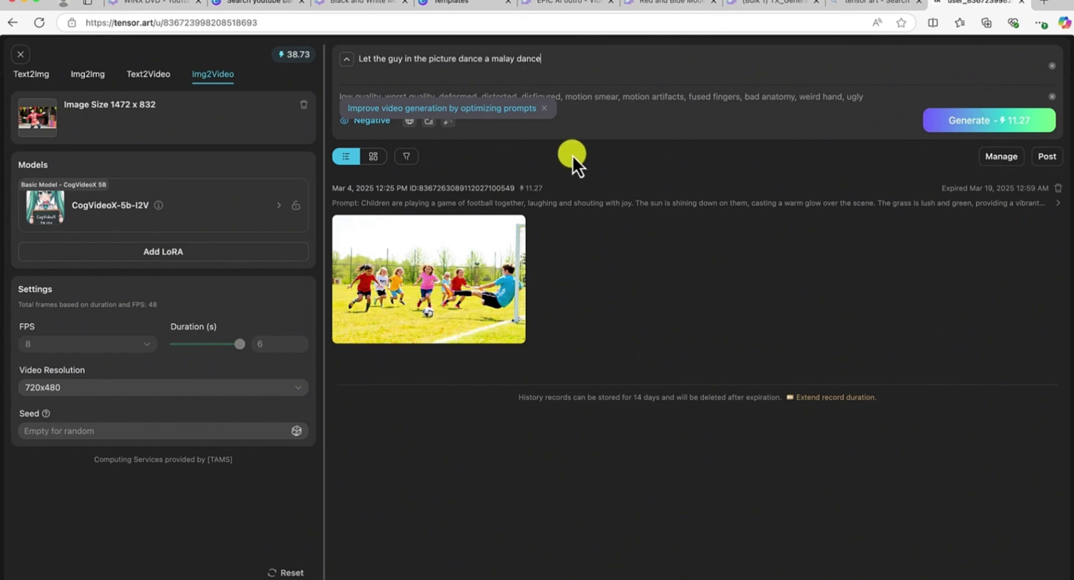
{"action": "left_click", "coordinate": [448, 120]}
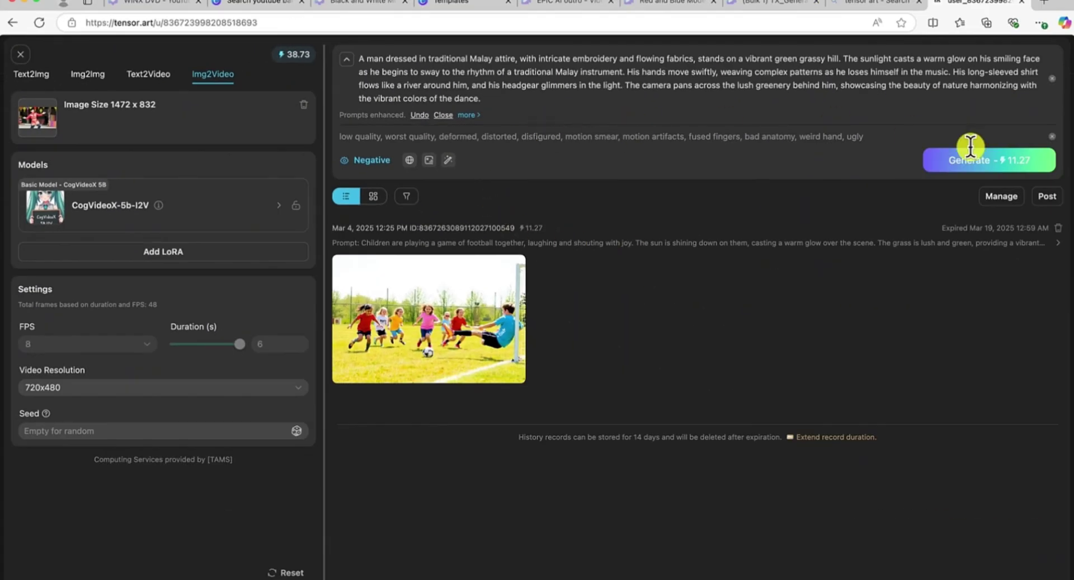
Step: Start generating the Malay dance video at 8 FPS, 6 seconds, 720x480
{"action": "left_click", "coordinate": [965, 161]}
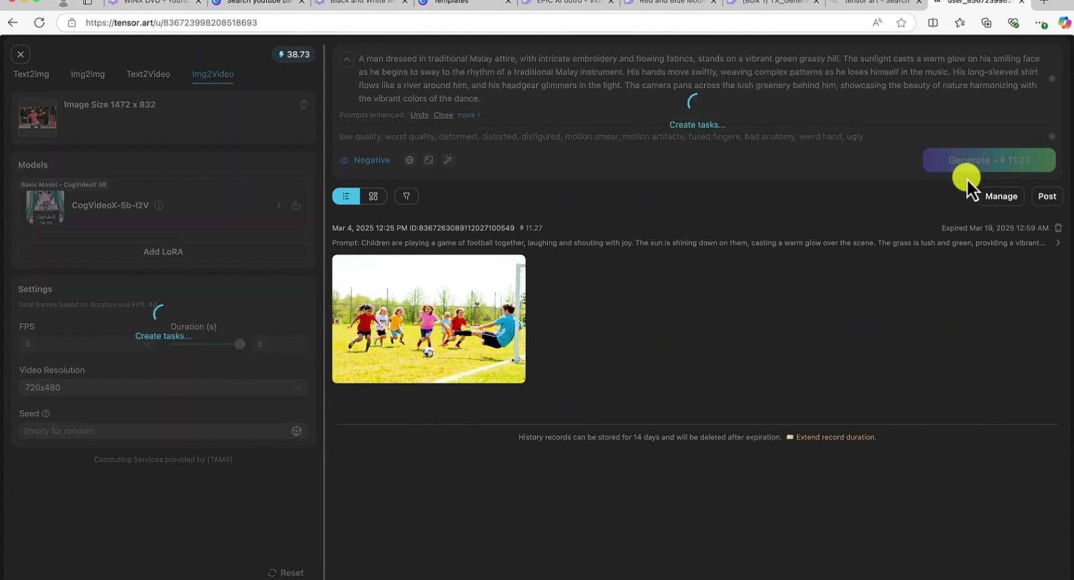